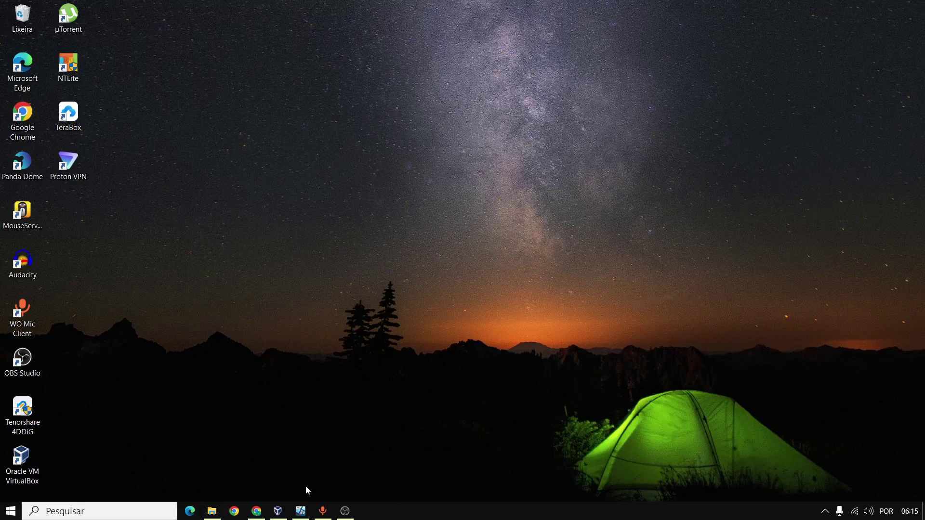
- Switch to the running Windows 11 virtual machine in VirtualBox and close it by saving the machine state
click(302, 512)
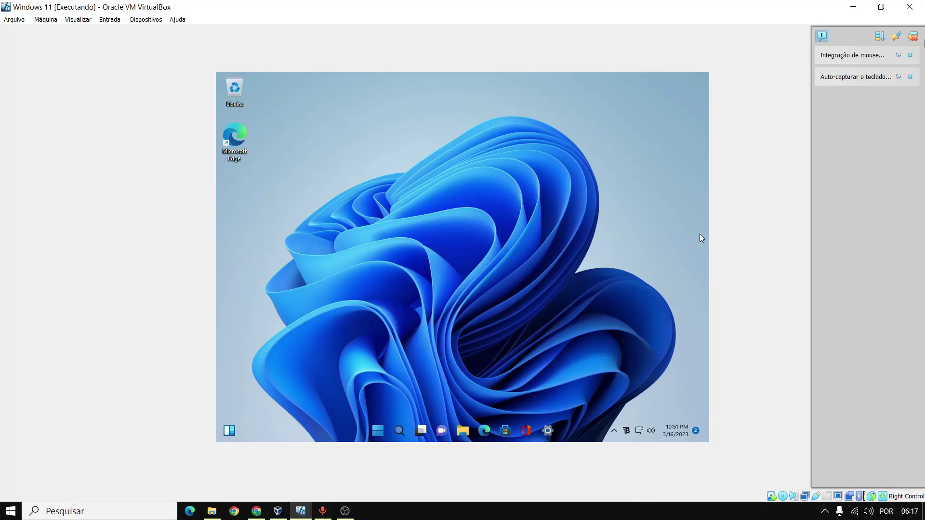
click(909, 7)
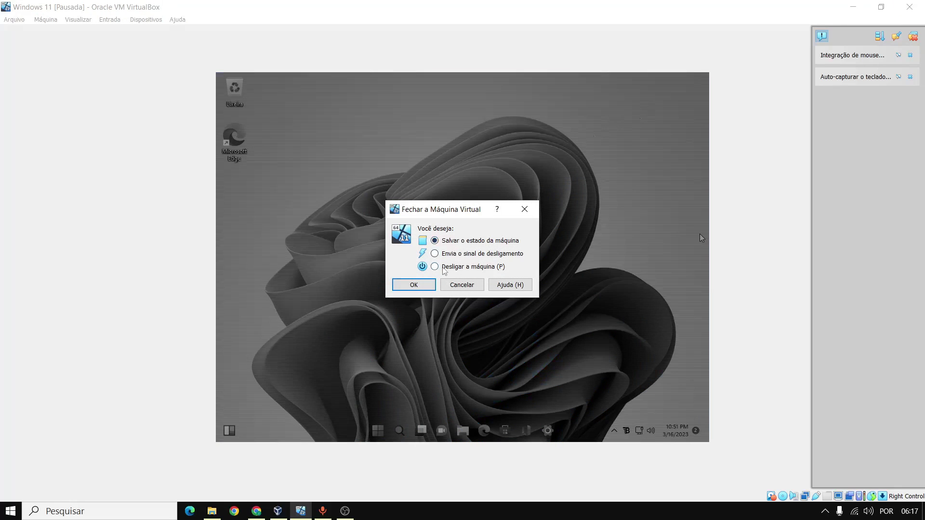
click(418, 283)
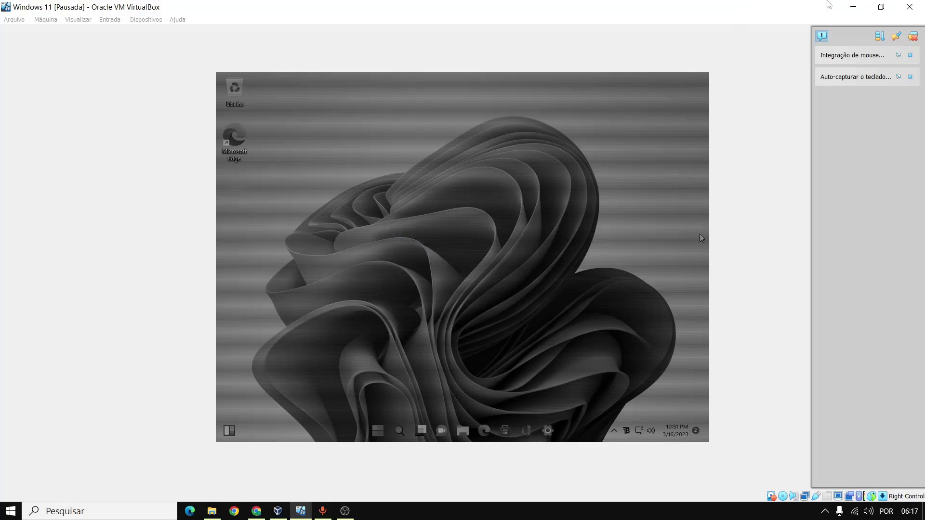
click(852, 9)
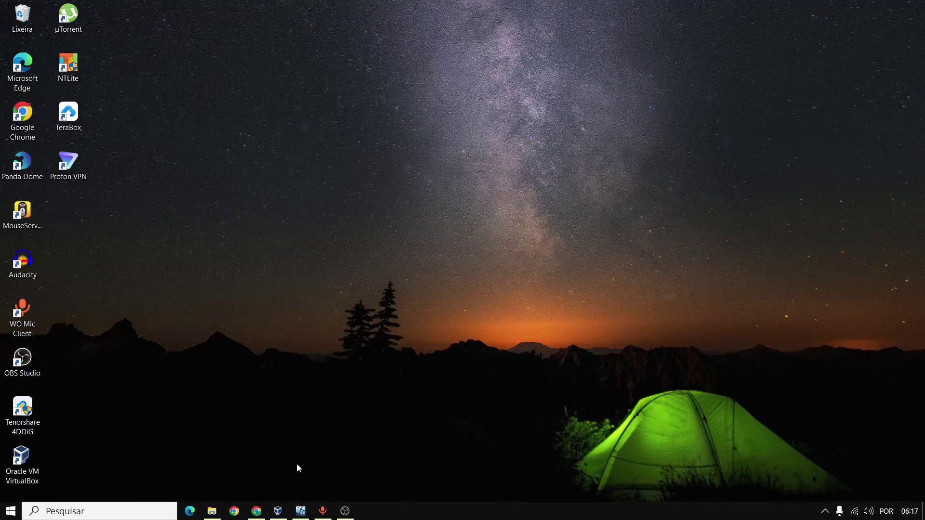
- Switch to Chrome and download ViVeTool-v0.3.2.zip from the thebookisclosed/ViVe GitHub releases page
click(258, 514)
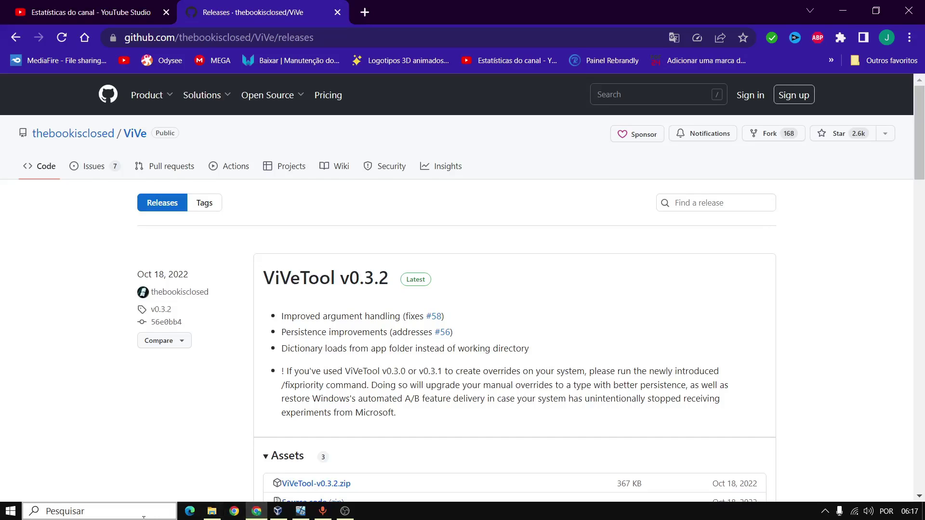
click(303, 484)
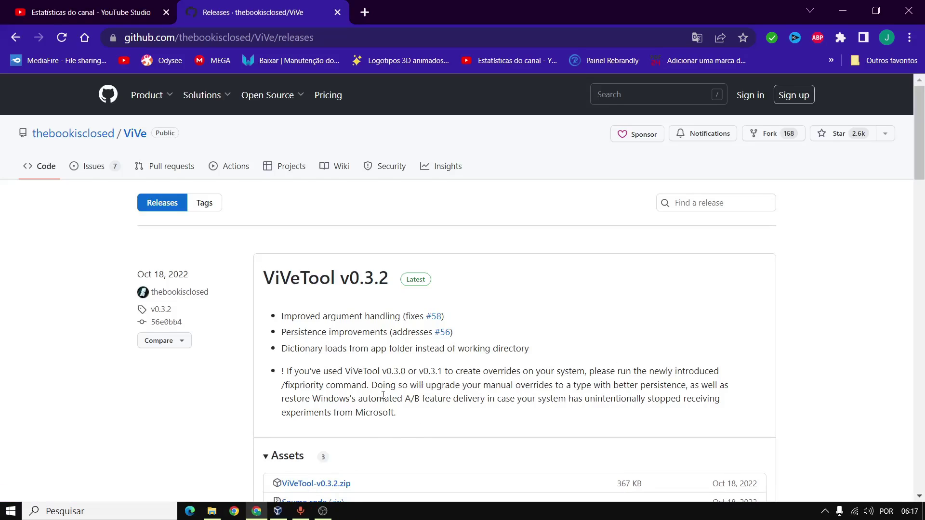
click(319, 482)
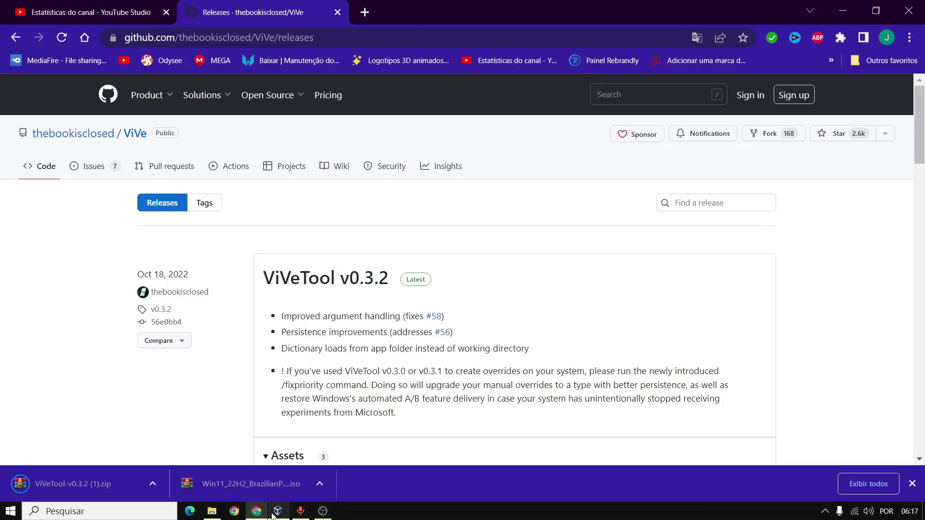
mouse_move(273, 514)
click(912, 484)
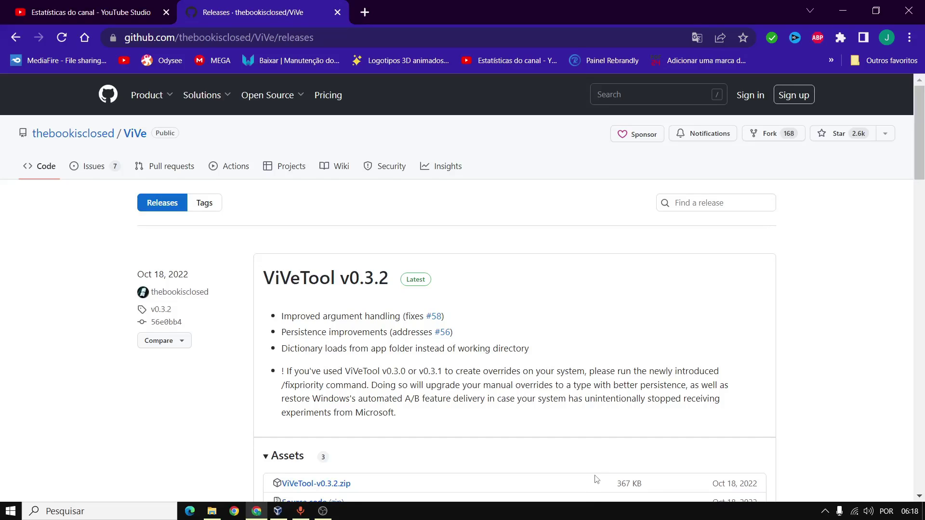
click(849, 9)
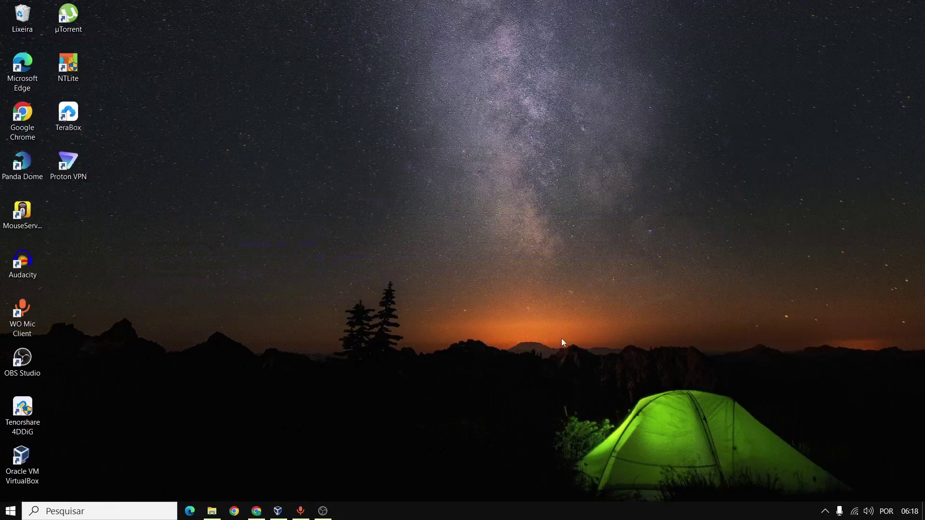
- Switch to File Explorer and extract the newly downloaded ViVeTool-v0.3.2 (1) archive from Downloads into C:\zVIVE
click(213, 513)
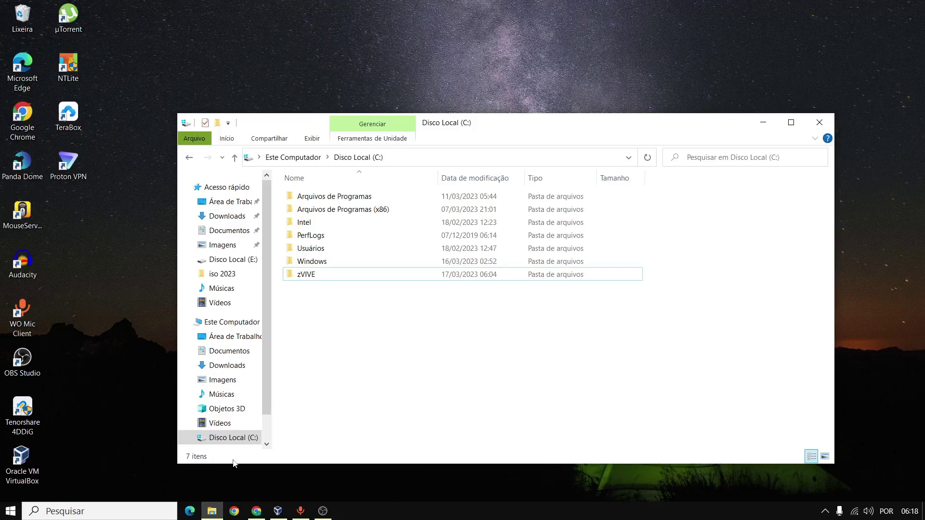
right_click(302, 278)
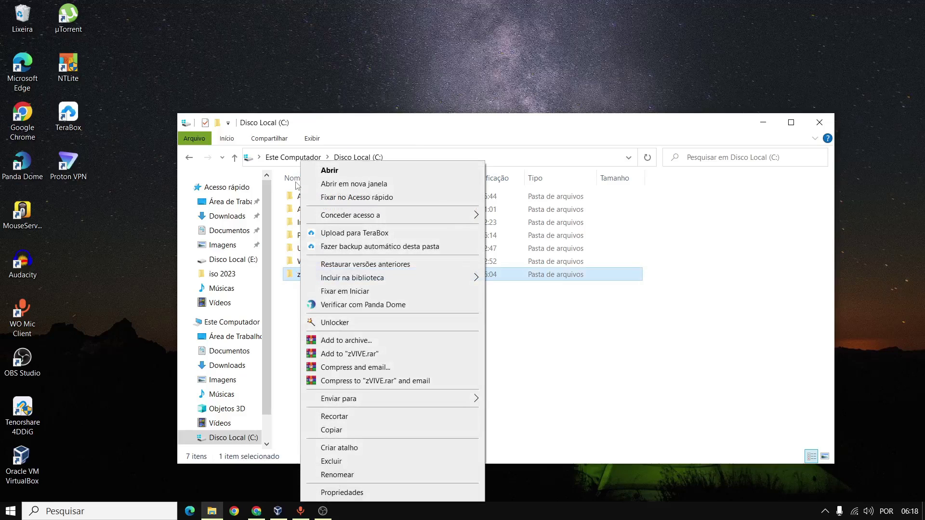
click(695, 353)
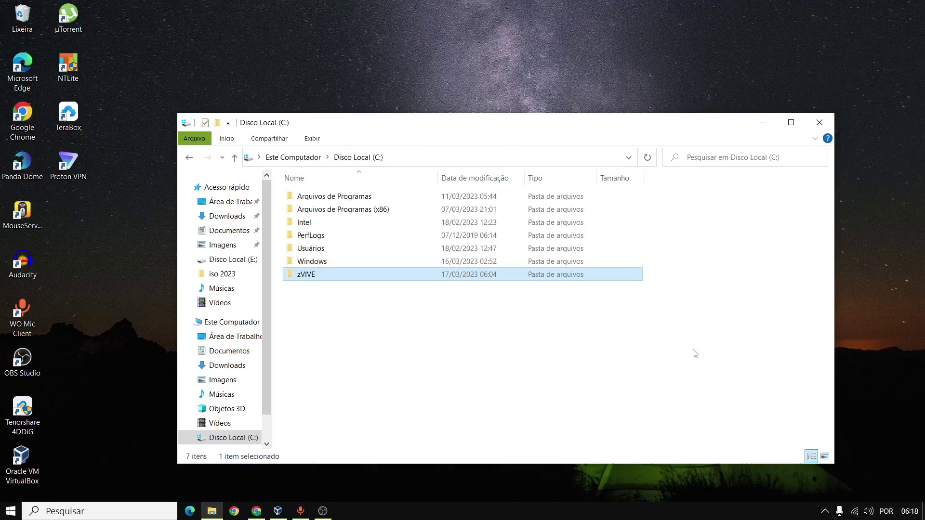
click(695, 353)
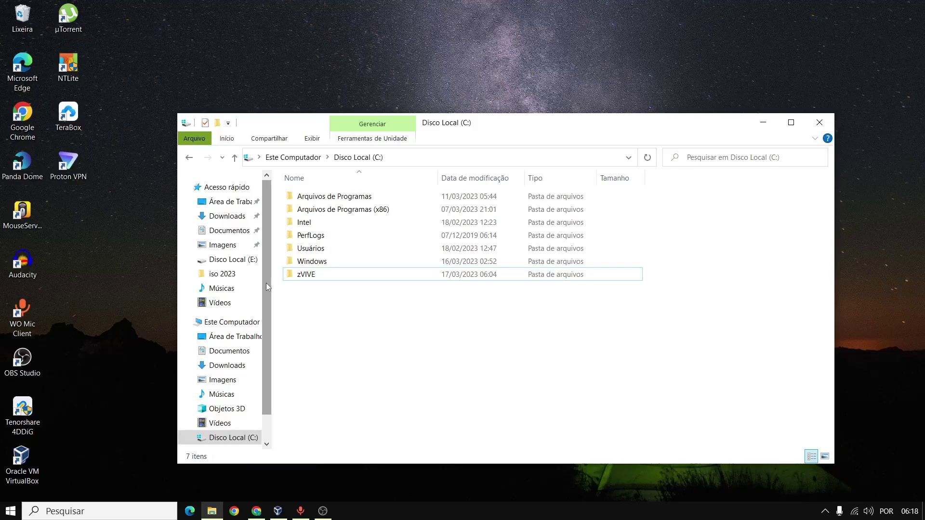
click(219, 368)
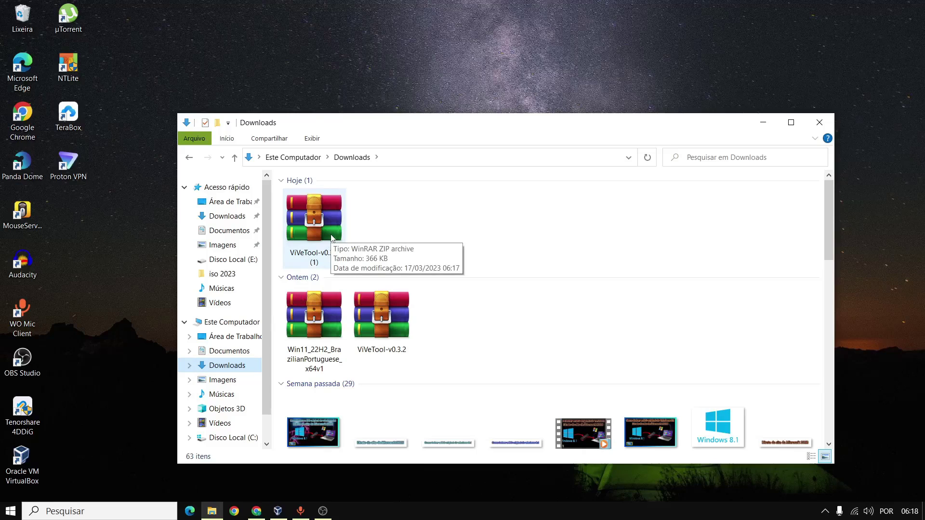
right_click(331, 237)
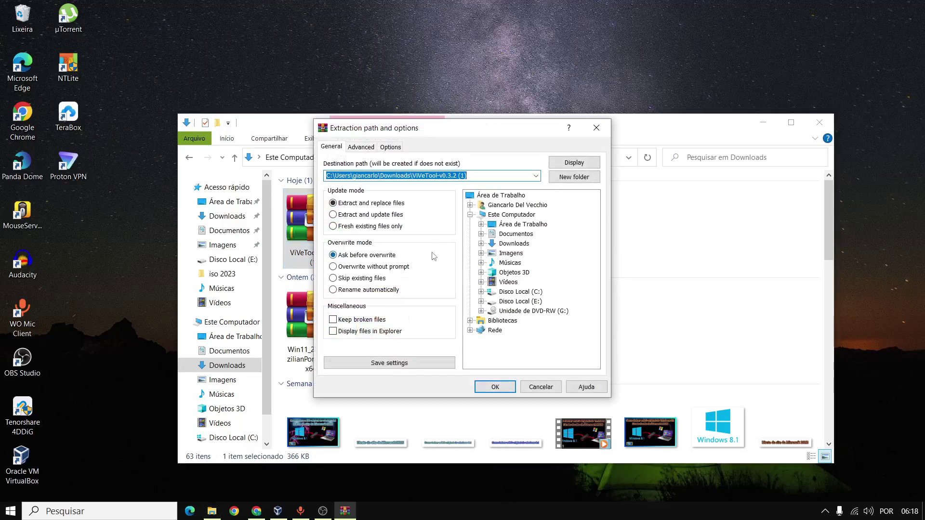
double_click(510, 291)
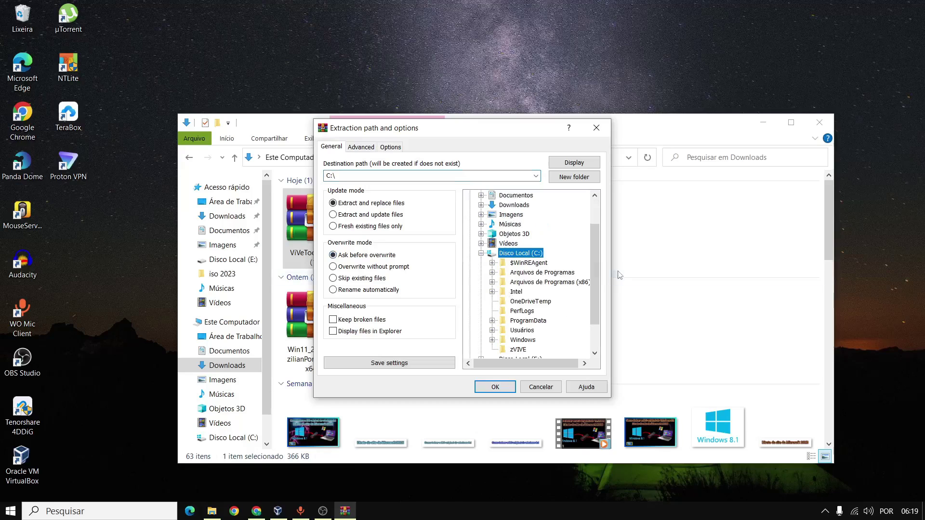
click(522, 350)
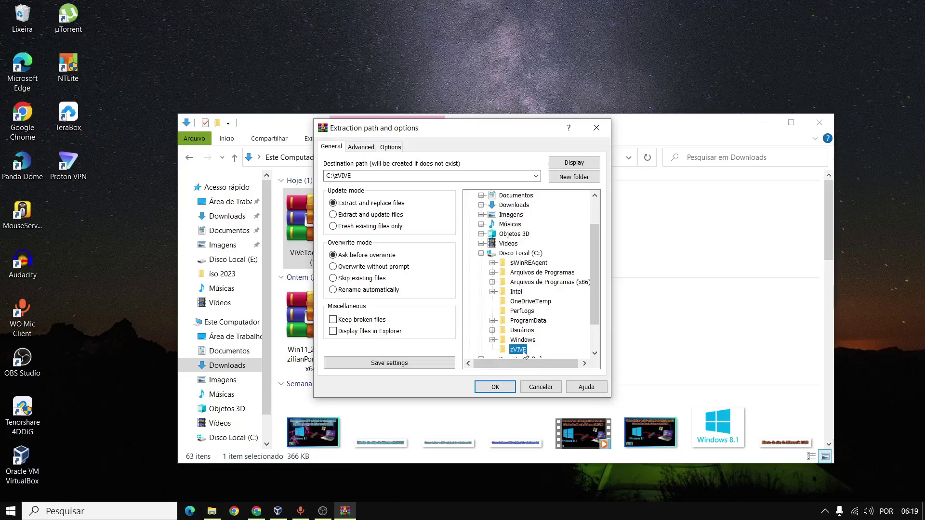
click(496, 389)
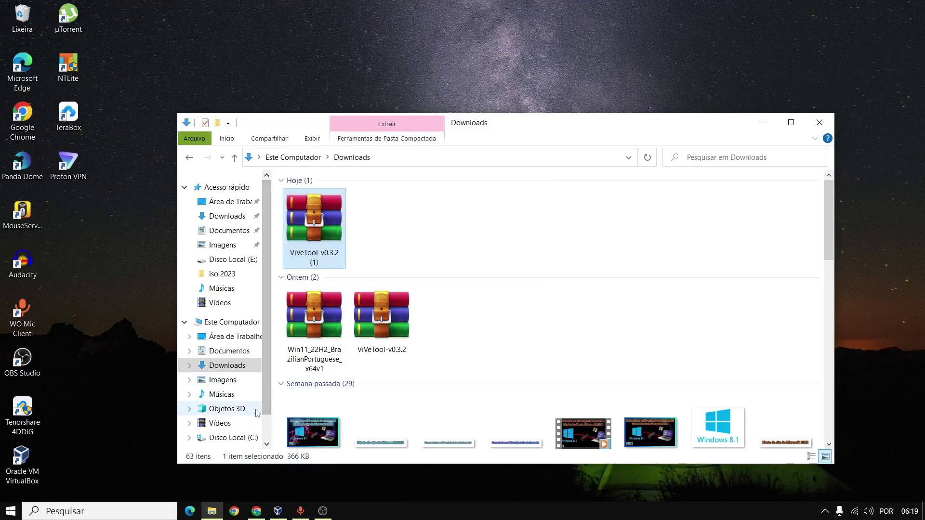
- Open the zVIVE folder on the C: drive and check the extracted ViVeTool files
click(239, 436)
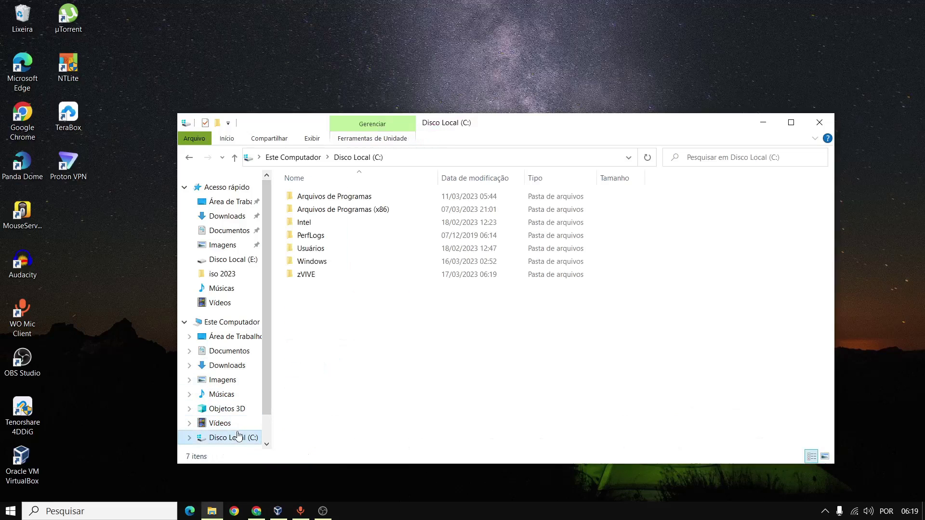
click(316, 275)
double_click(316, 274)
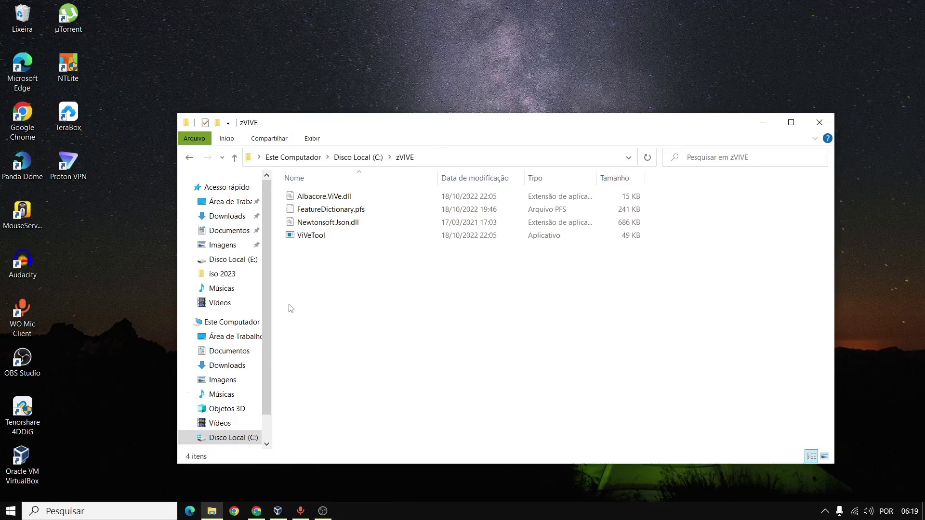
key(v)
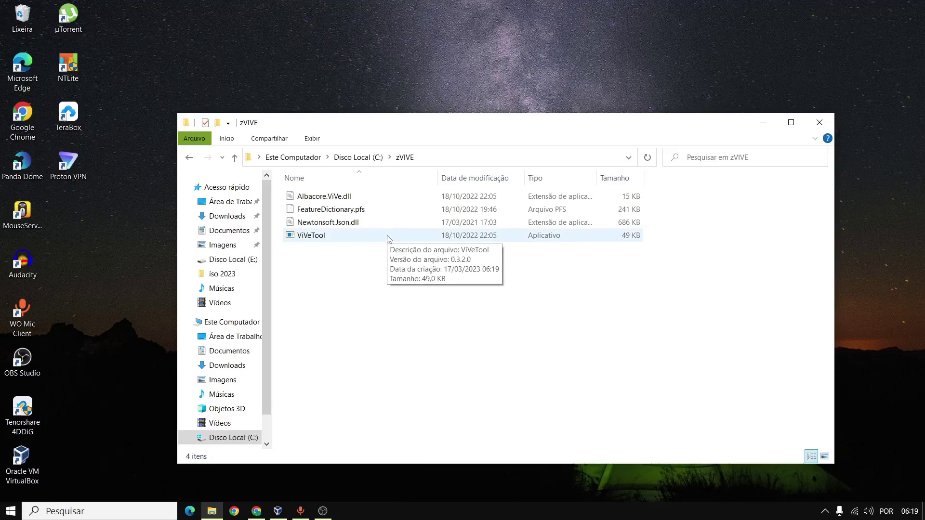
click(396, 225)
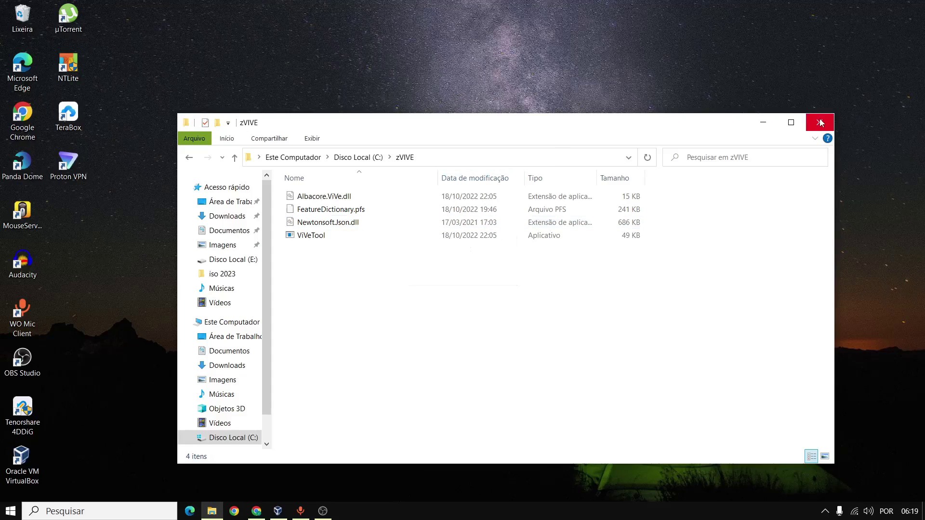
- Open the w11 text file from the Documents folder and copy its "cd C:\zVIVE" line
click(226, 231)
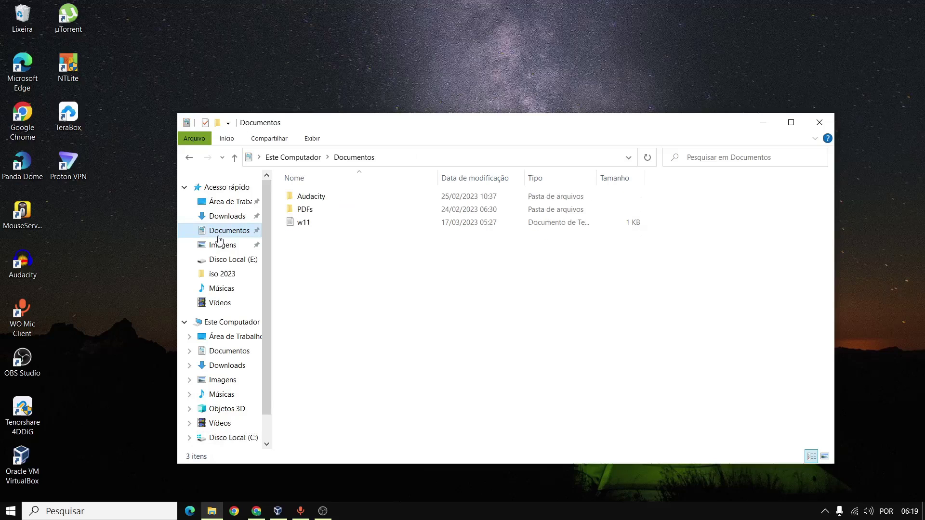
double_click(299, 224)
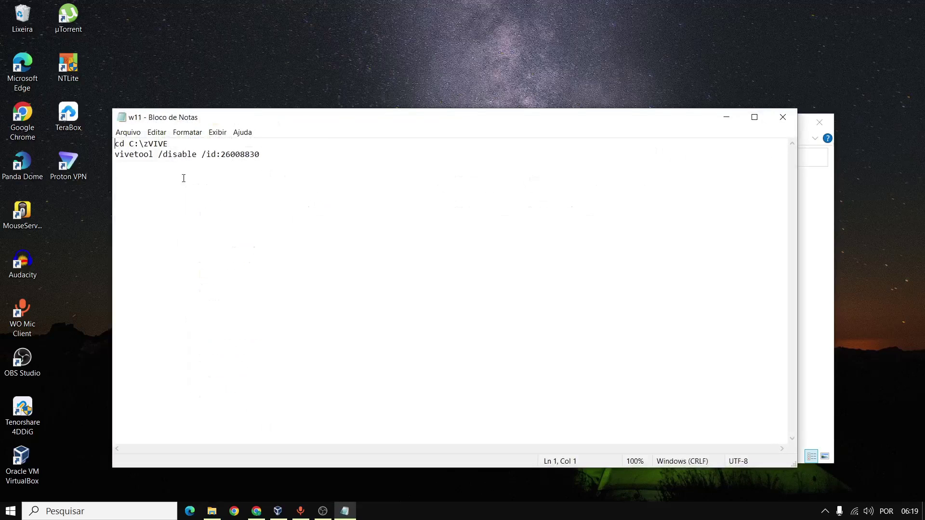
double_click(140, 144)
drag(182, 146, 115, 147)
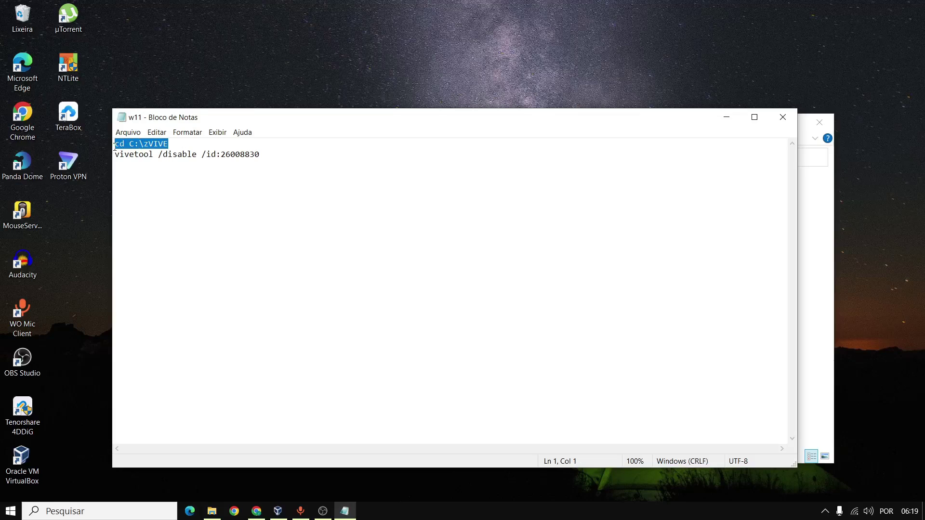
right_click(122, 144)
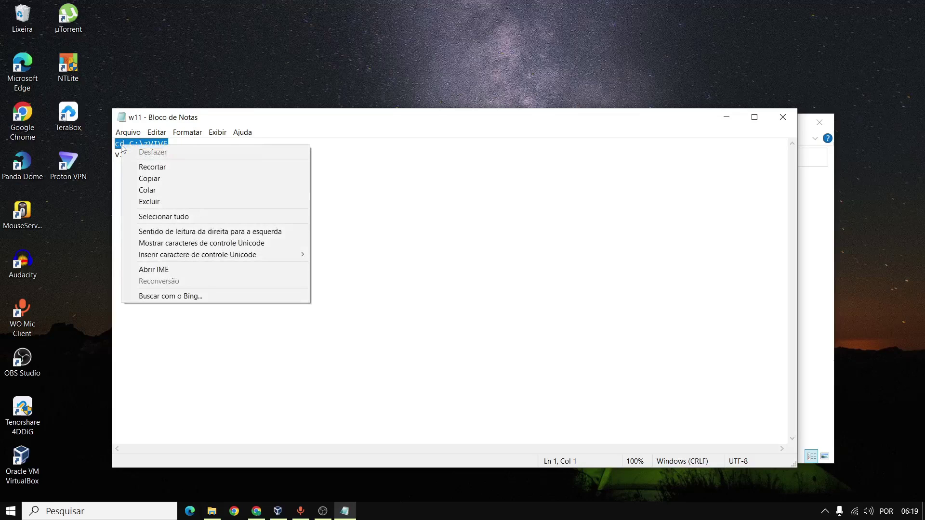
click(149, 179)
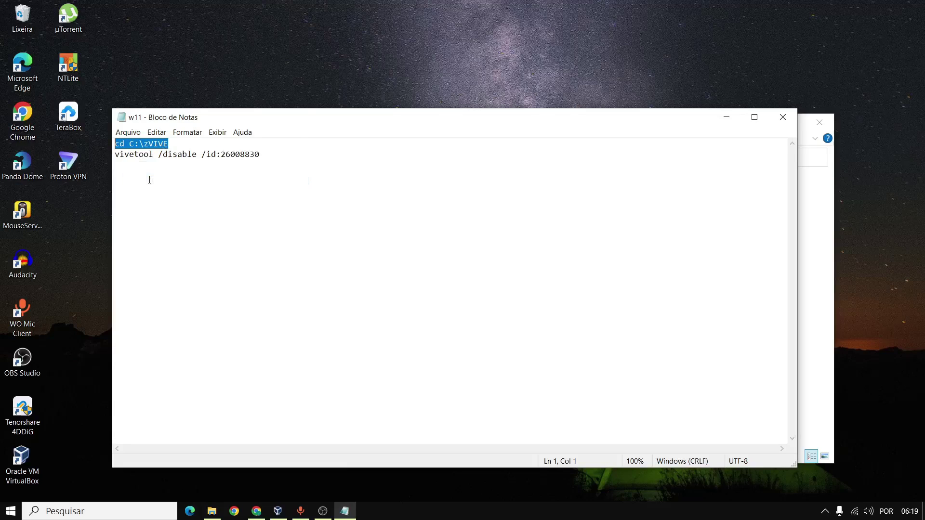
- Launch Command Prompt as administrator and run the copied command "cd C:\zVIVE" in it
click(87, 511)
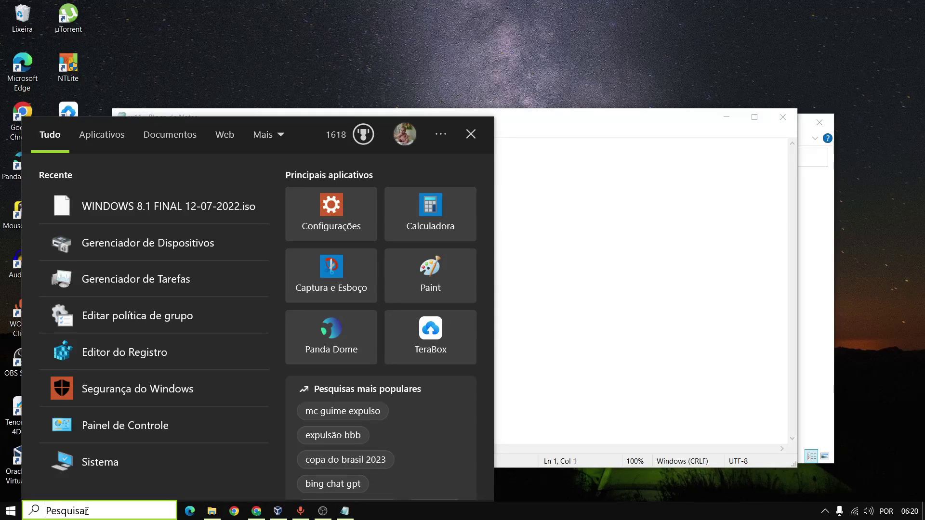
text(CMD)
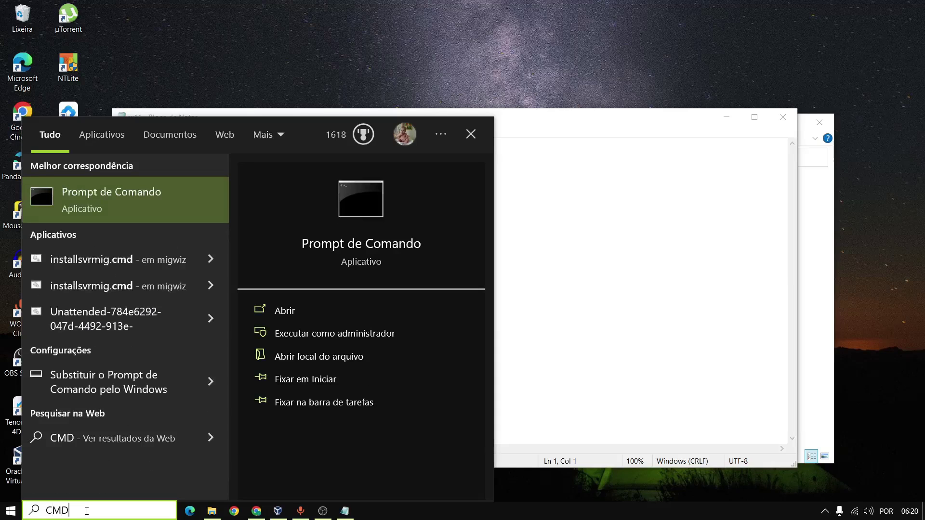
click(320, 332)
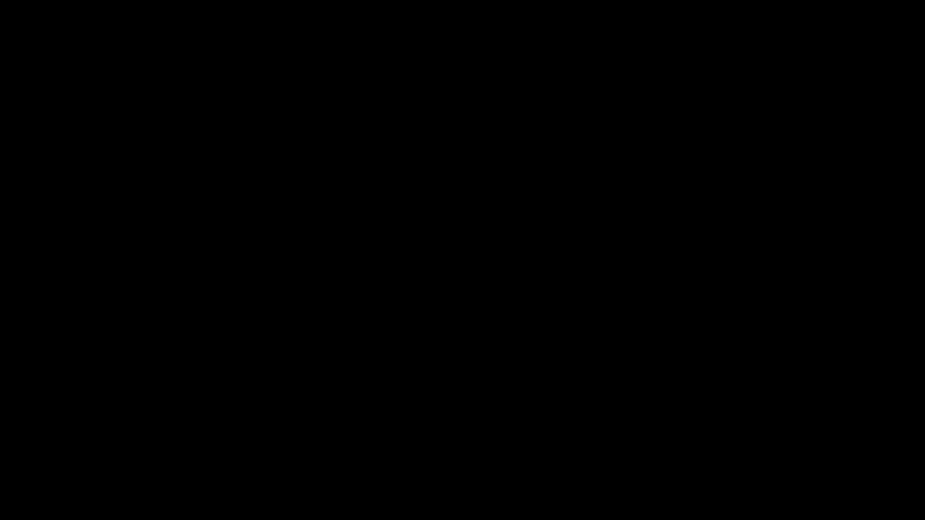
click(368, 331)
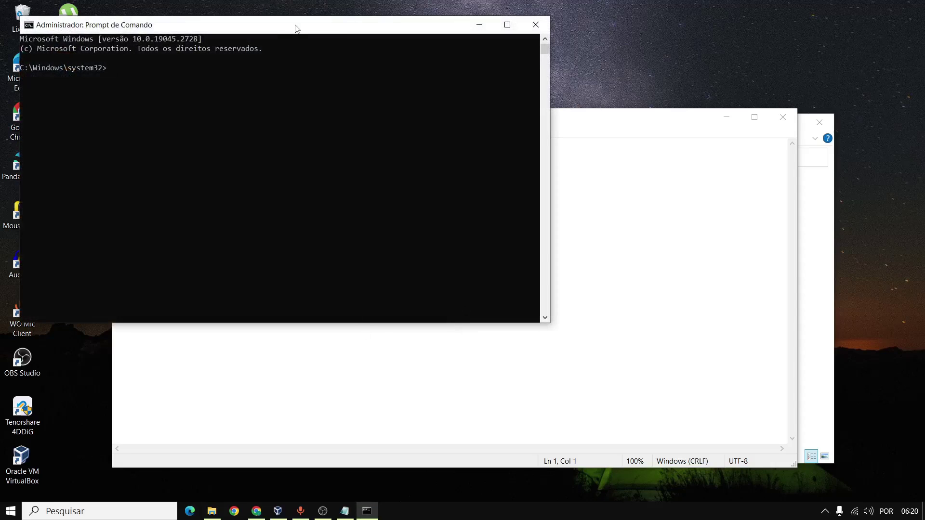
drag(295, 28, 597, 152)
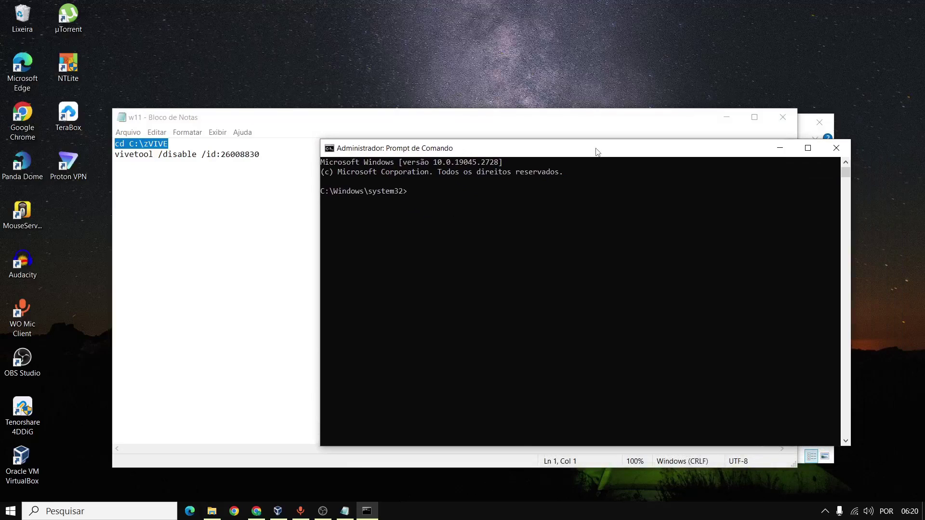
right_click(469, 193)
key(Return)
- Copy the "vivetool /disable /id:26008830" line from the w11 text file
click(268, 164)
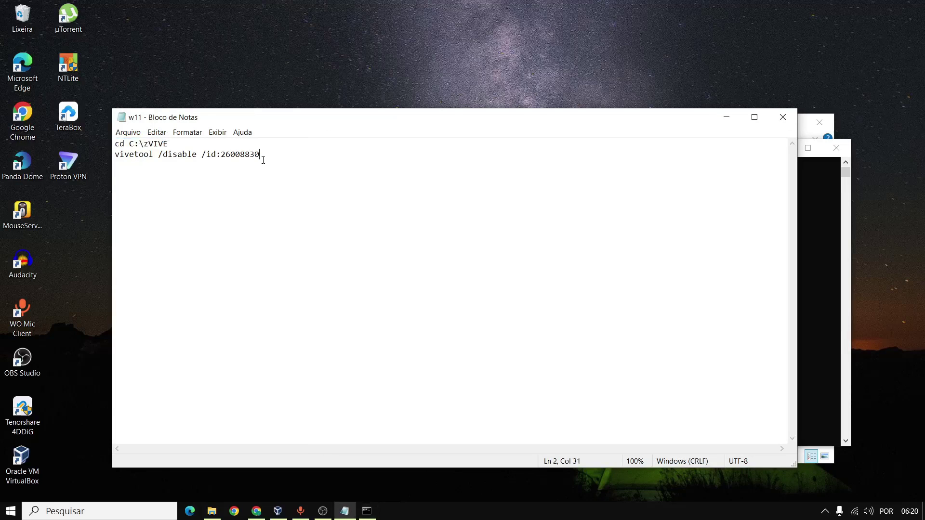
drag(263, 160, 116, 153)
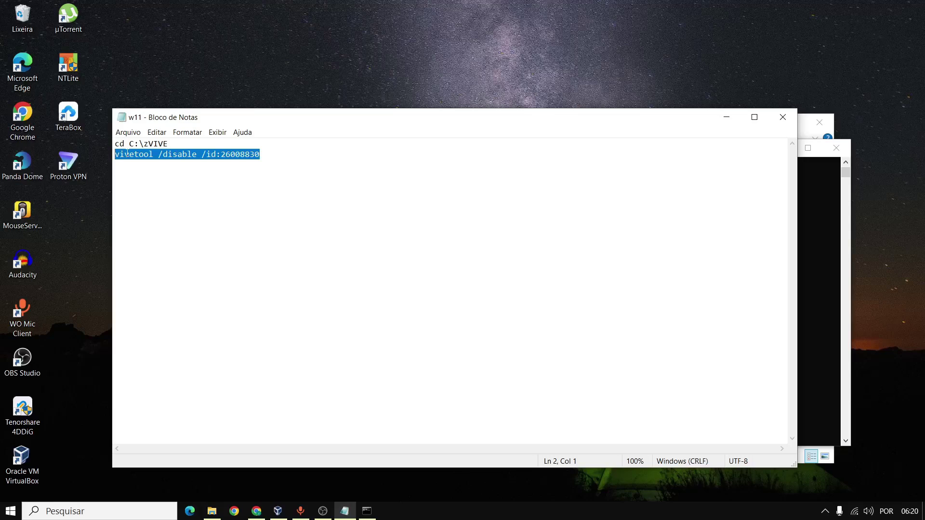
right_click(127, 153)
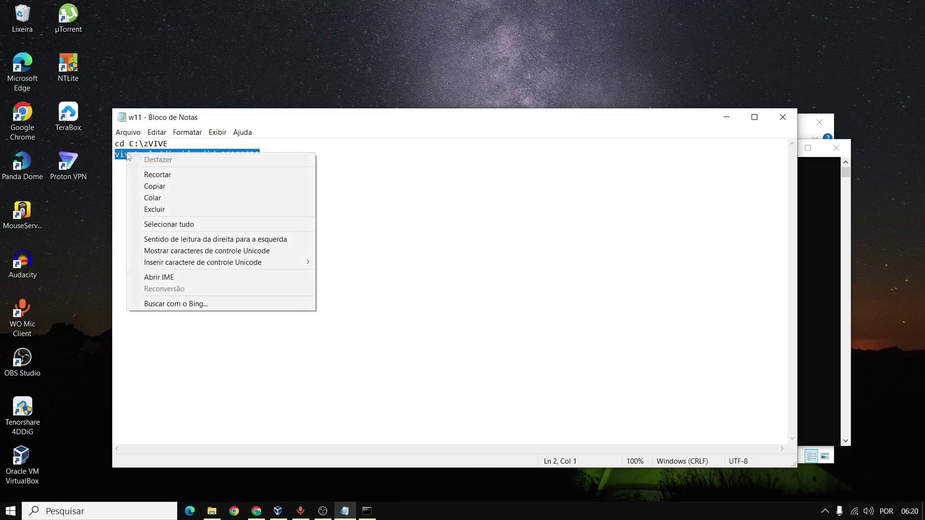
click(151, 187)
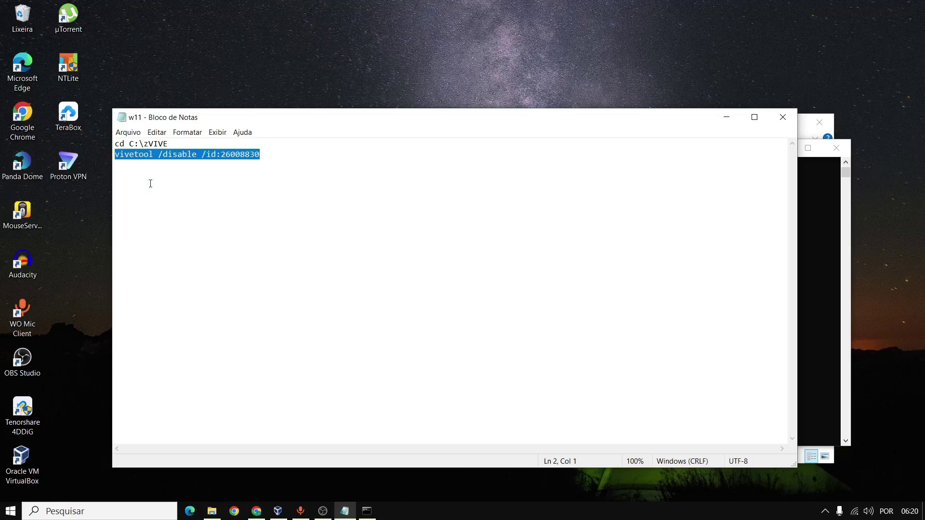
- Run the copied command "vivetool /disable /id:26008830" in the administrator Command Prompt, and close the Command Prompt and the w11 text file
click(818, 278)
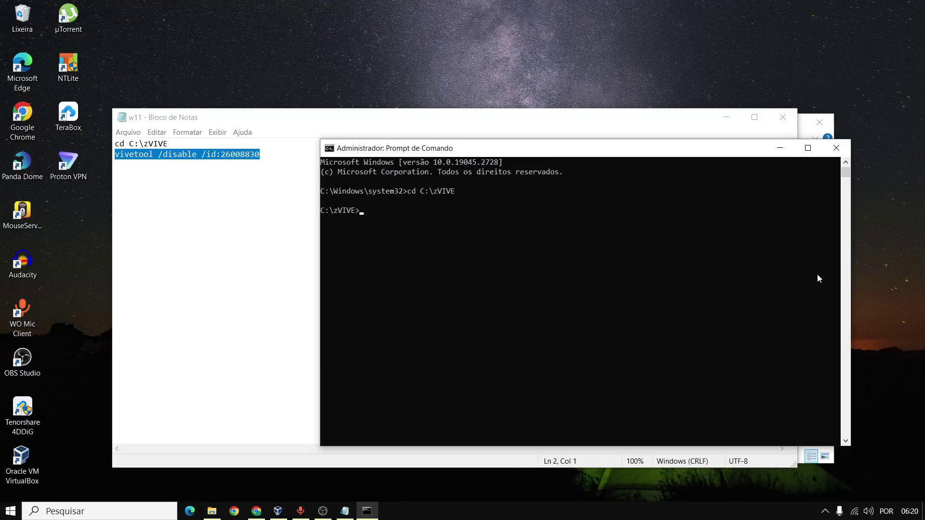
key(ctrl+v)
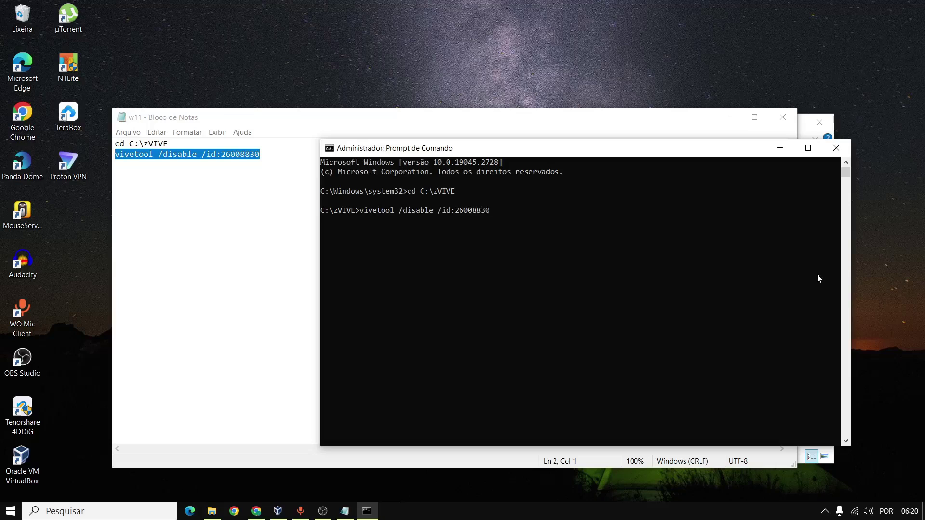
key(Return)
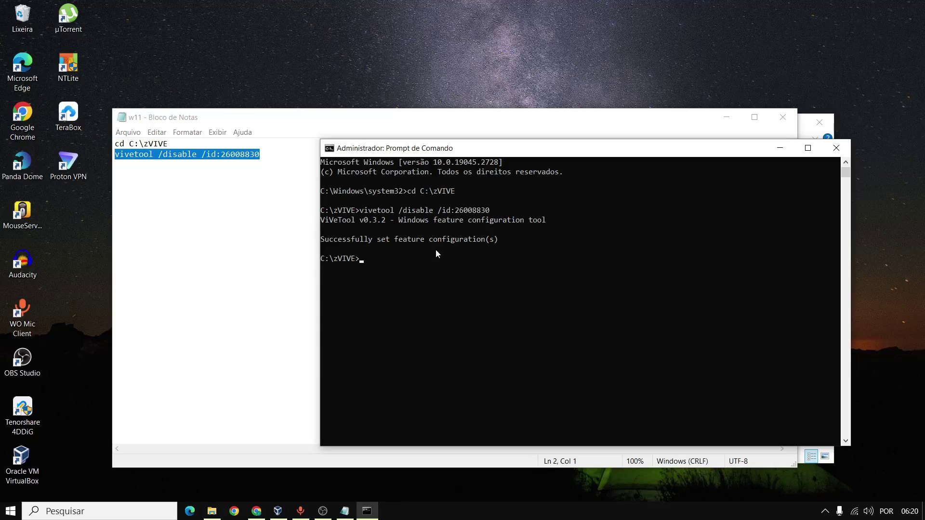
click(836, 150)
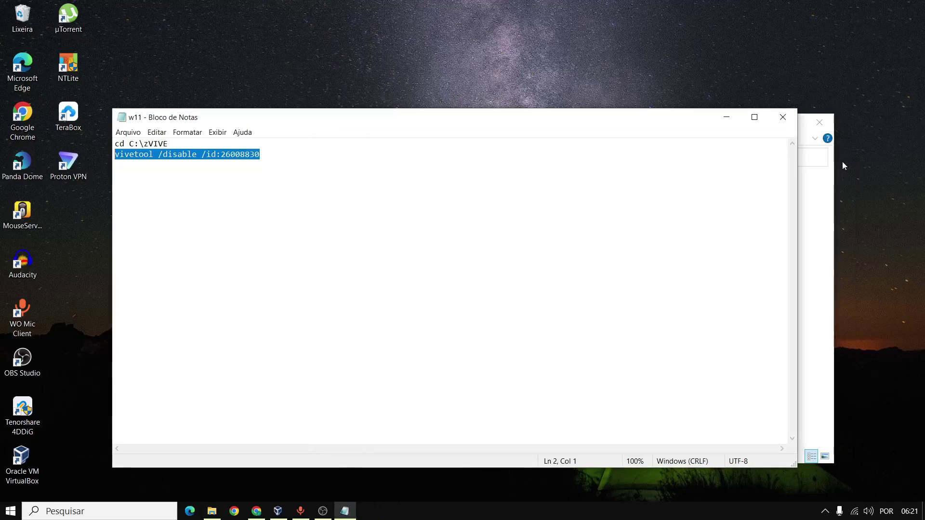
click(790, 125)
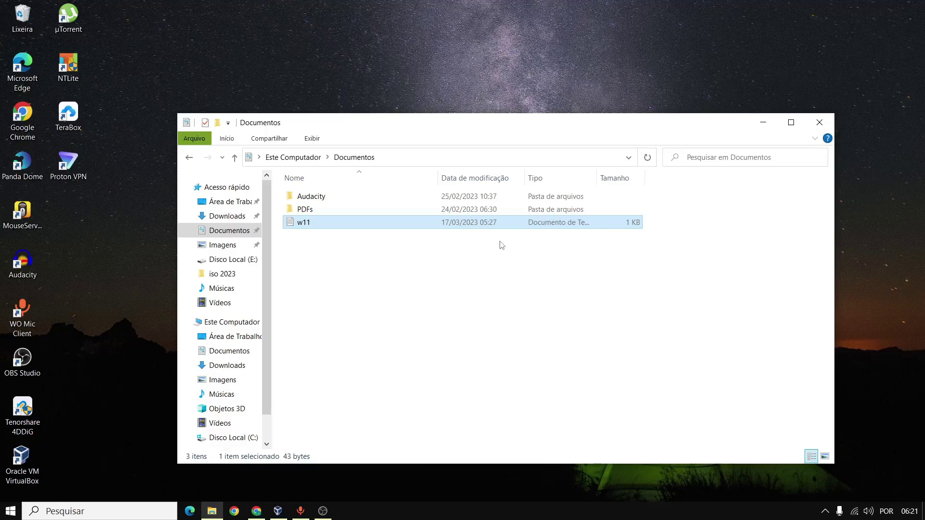
- Review the contents of the zVIVE folder on the C: drive, go back to the drive's root and close File Explorer
click(238, 439)
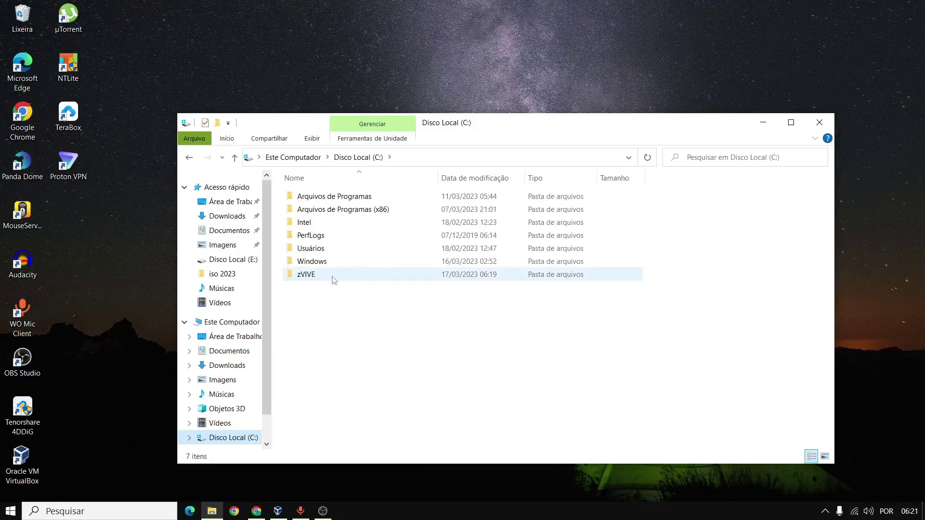
mouse_move(320, 279)
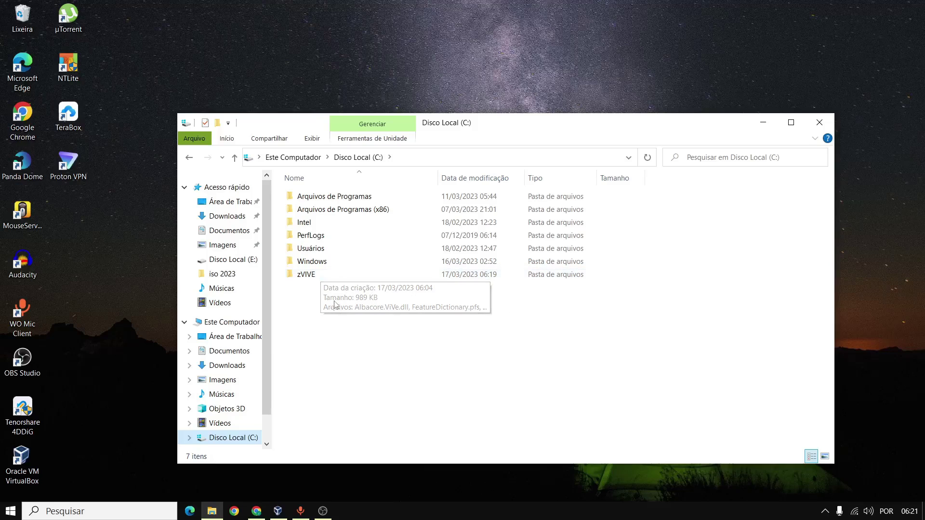
double_click(304, 275)
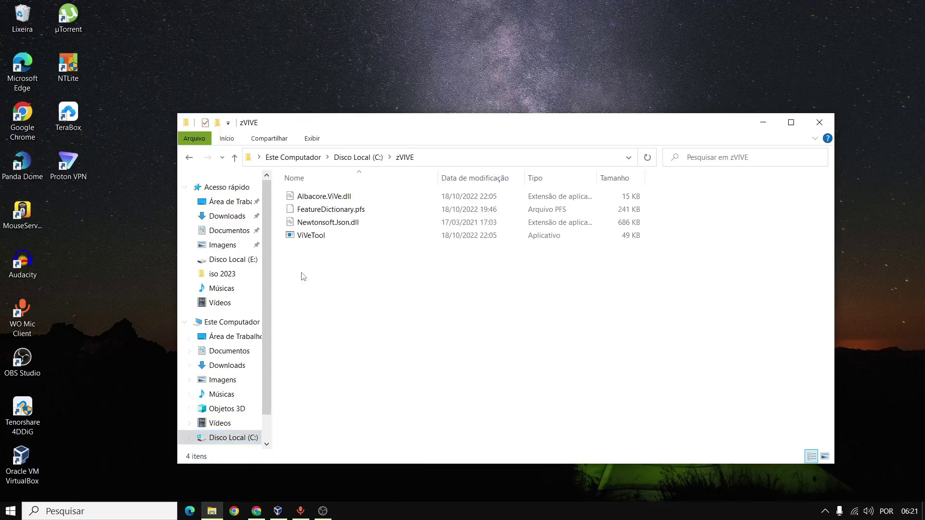
click(187, 157)
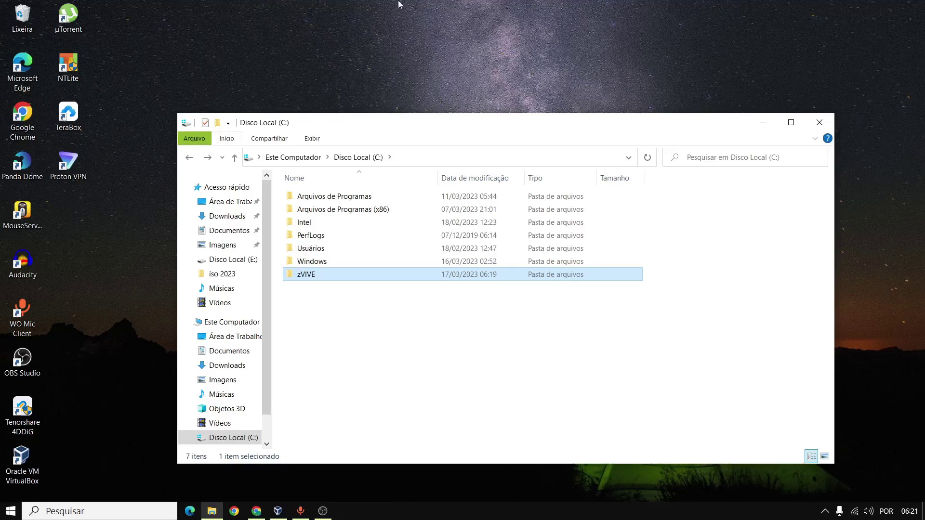
click(820, 123)
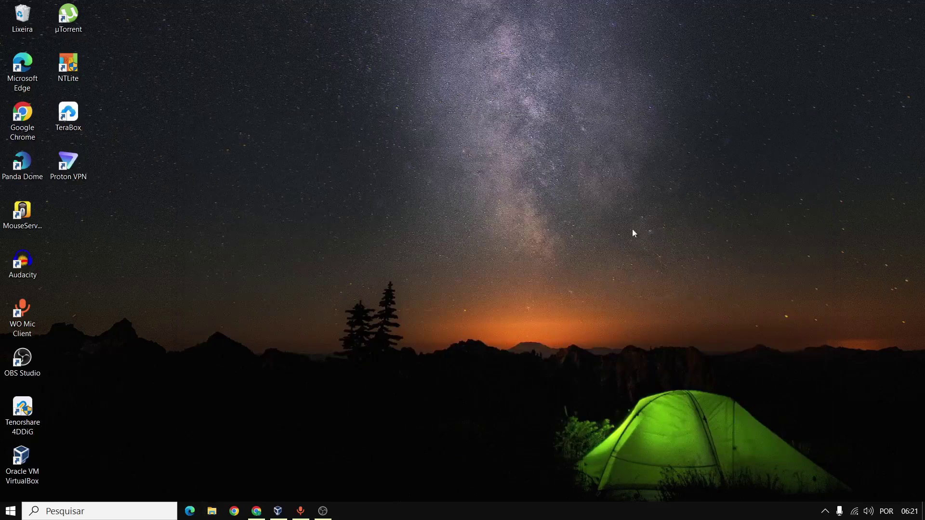
- Switch to Google Chrome to view the ViVeTool v0.3.2 releases page on GitHub, and minimize the browser
click(259, 511)
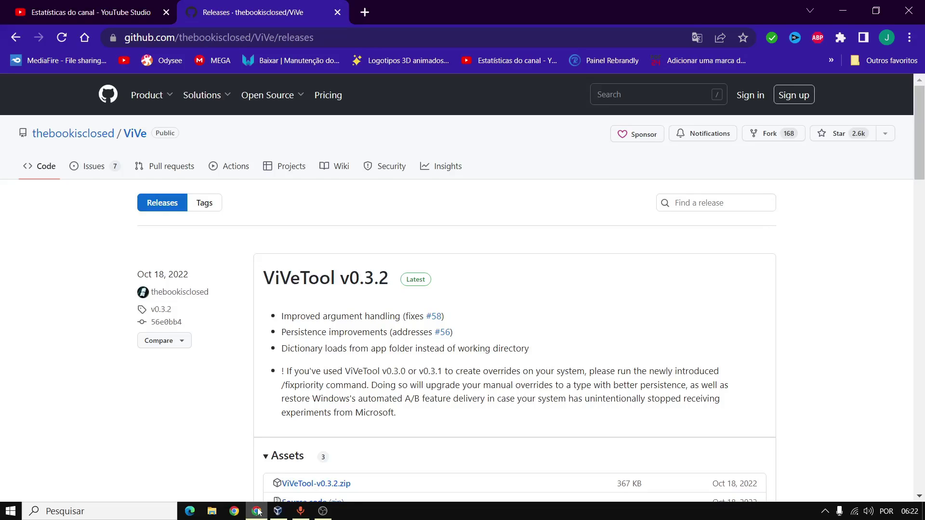
click(842, 6)
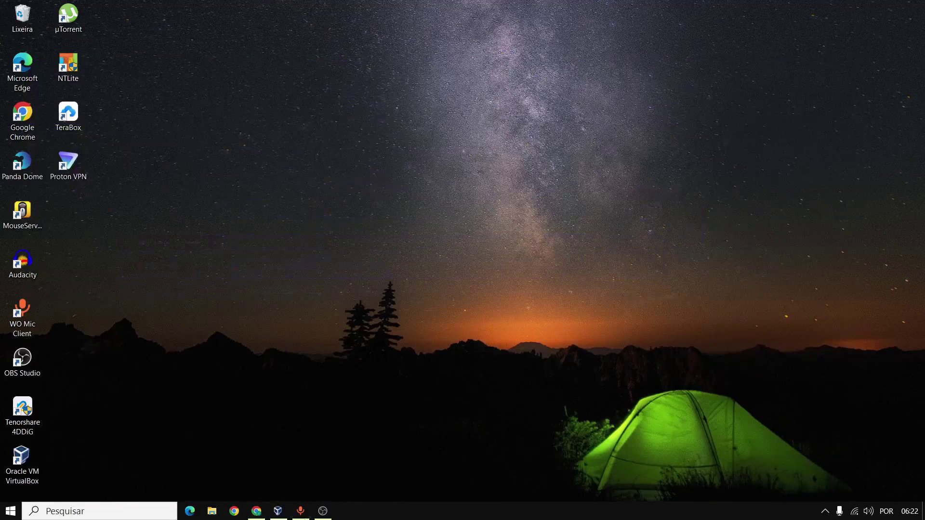
click(319, 517)
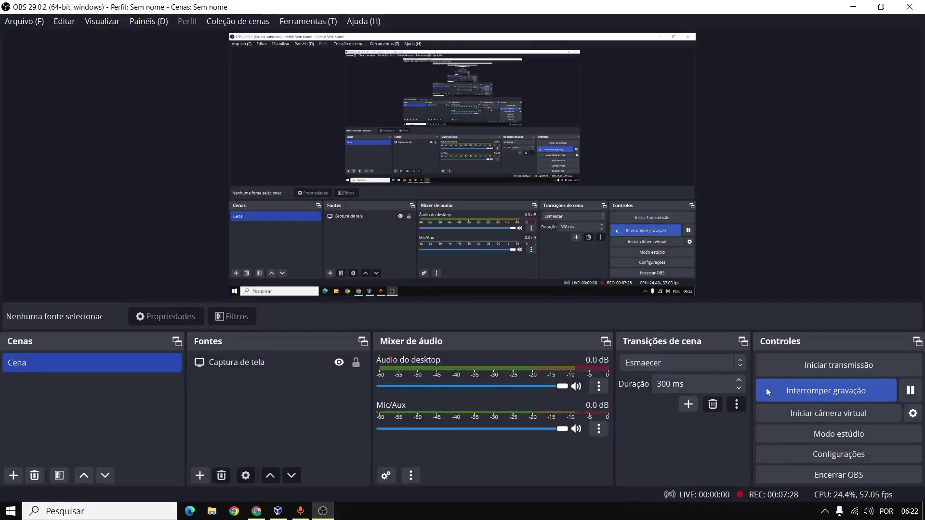